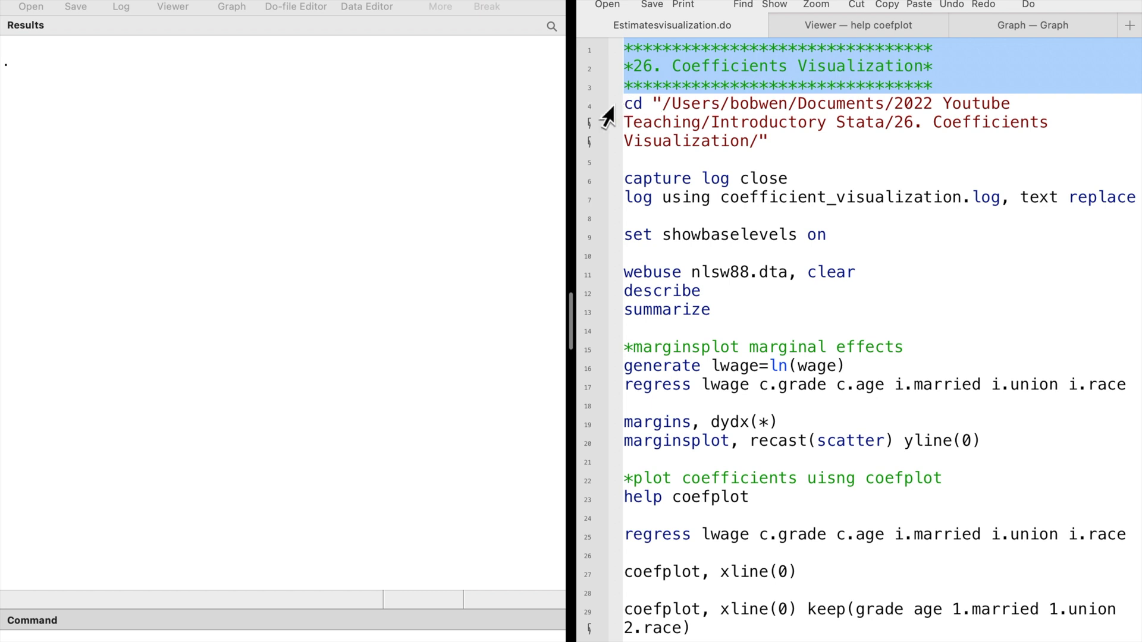
# Step: Set the working folder, start the log and run the nlsw88 setup lines
pyautogui.click(590, 116)
pyautogui.press('super+shift+d')
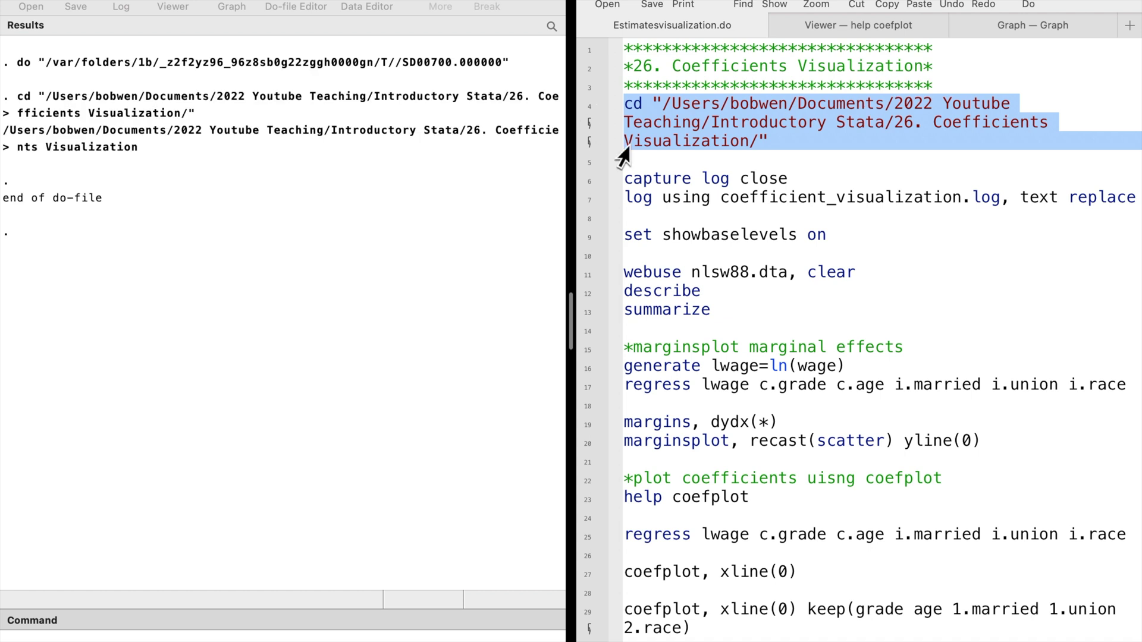
pyautogui.moveTo(594, 189); pyautogui.dragTo(588, 319)
pyautogui.press('super+shift+d')
pyautogui.press('super+shift+d')
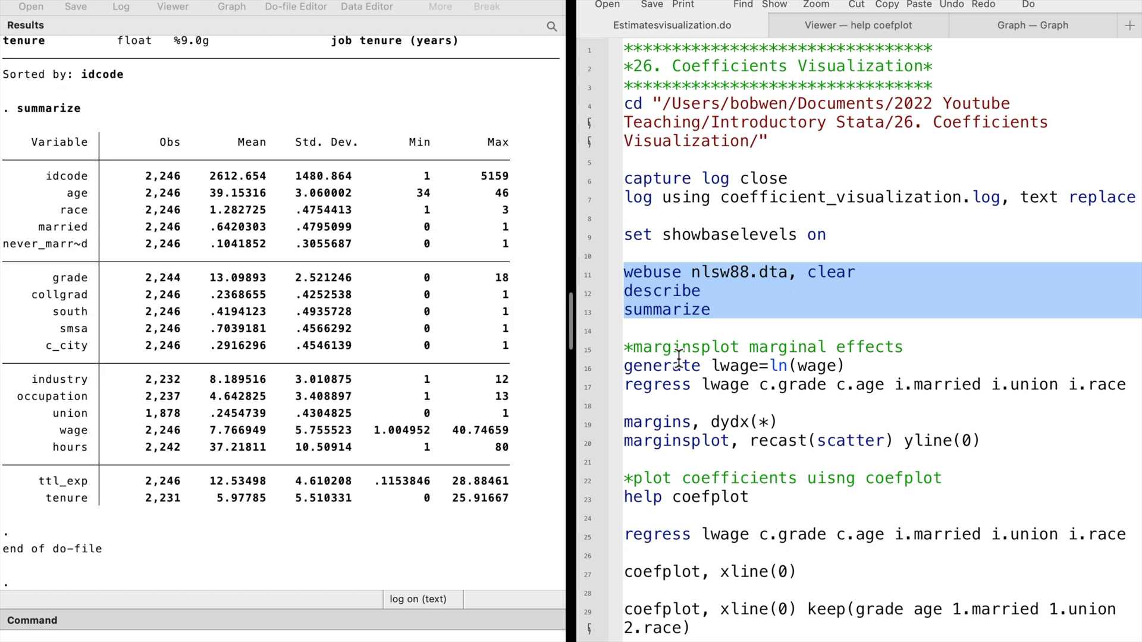
# Step: Generate lwage as log wage and regress it on grade, age, married, union and race
pyautogui.scroll(-2, 679, 357)
pyautogui.click(586, 313)
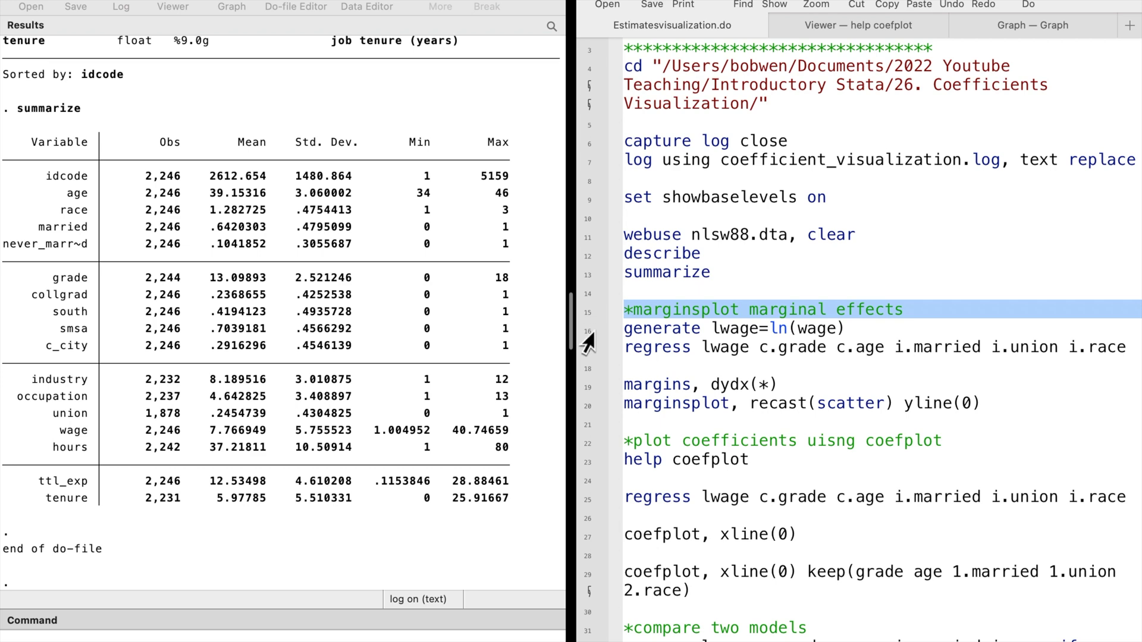
pyautogui.moveTo(588, 331); pyautogui.dragTo(588, 359)
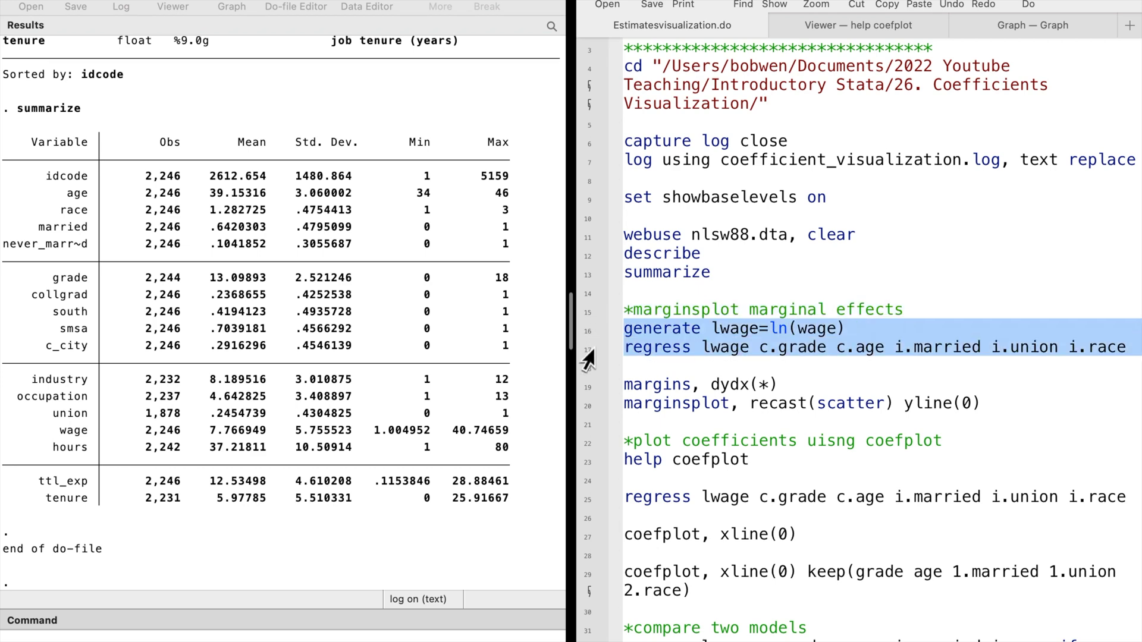
pyautogui.press('super+shift+d')
pyautogui.scroll(-1, 688, 415)
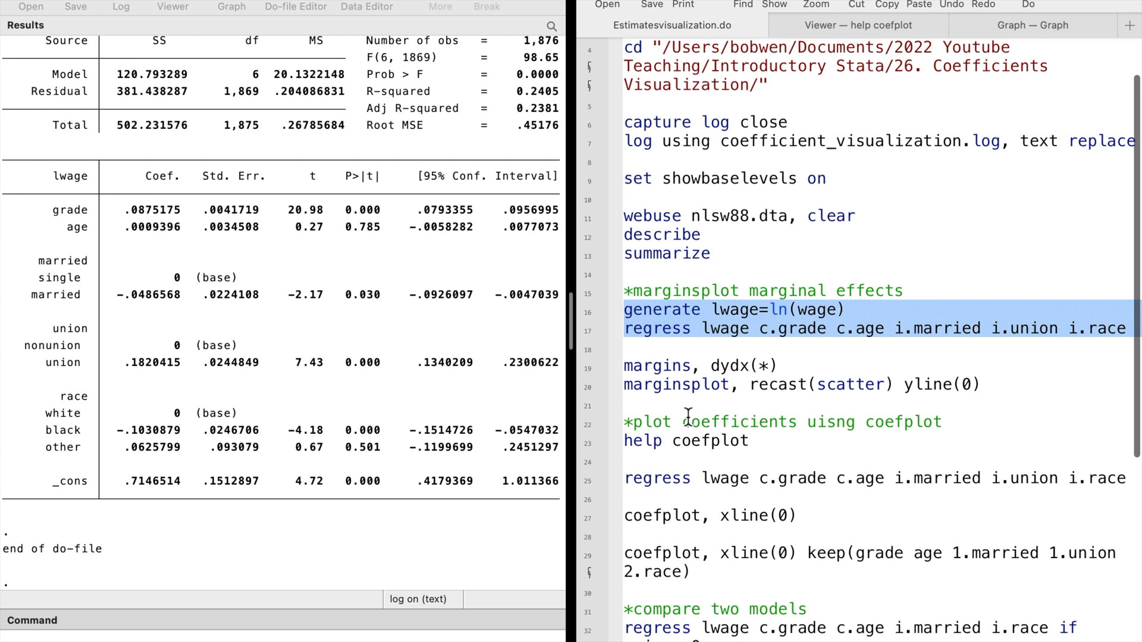
pyautogui.click(587, 369)
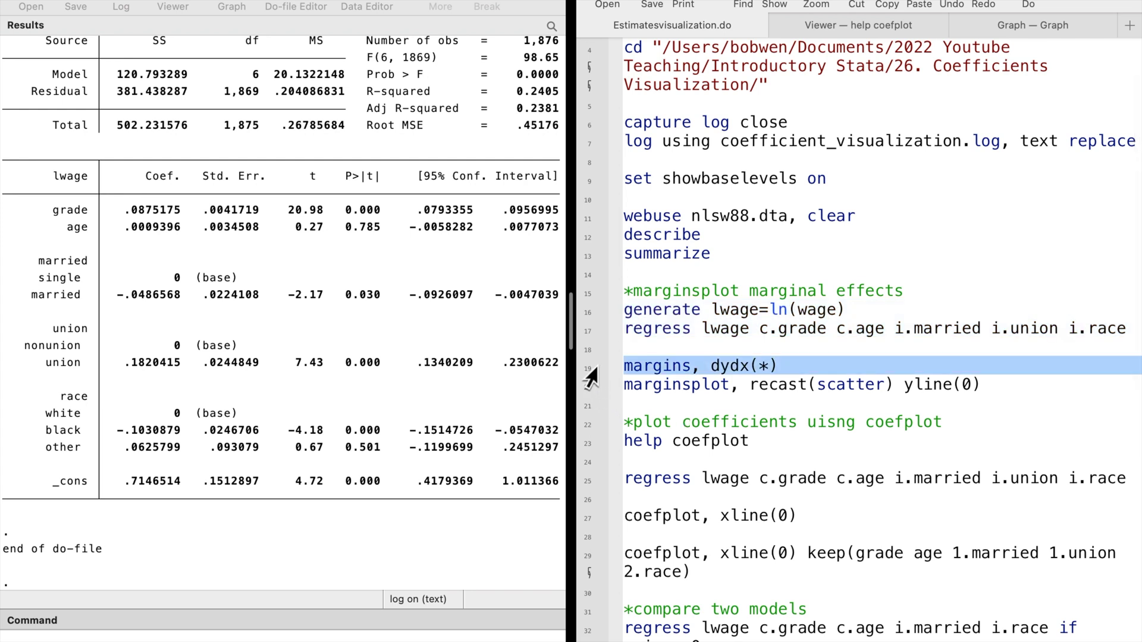
# Step: Compute average marginal effects with margins, dydx(*) and plot them as scatter points with yline(0)
pyautogui.press('super+shift+d')
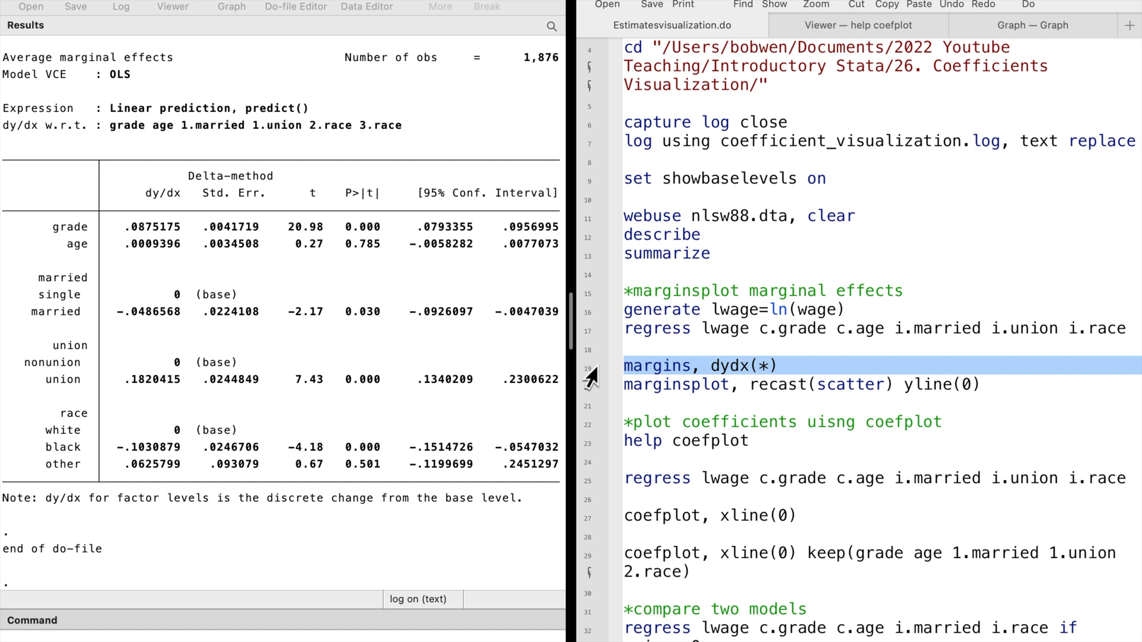
pyautogui.click(581, 388)
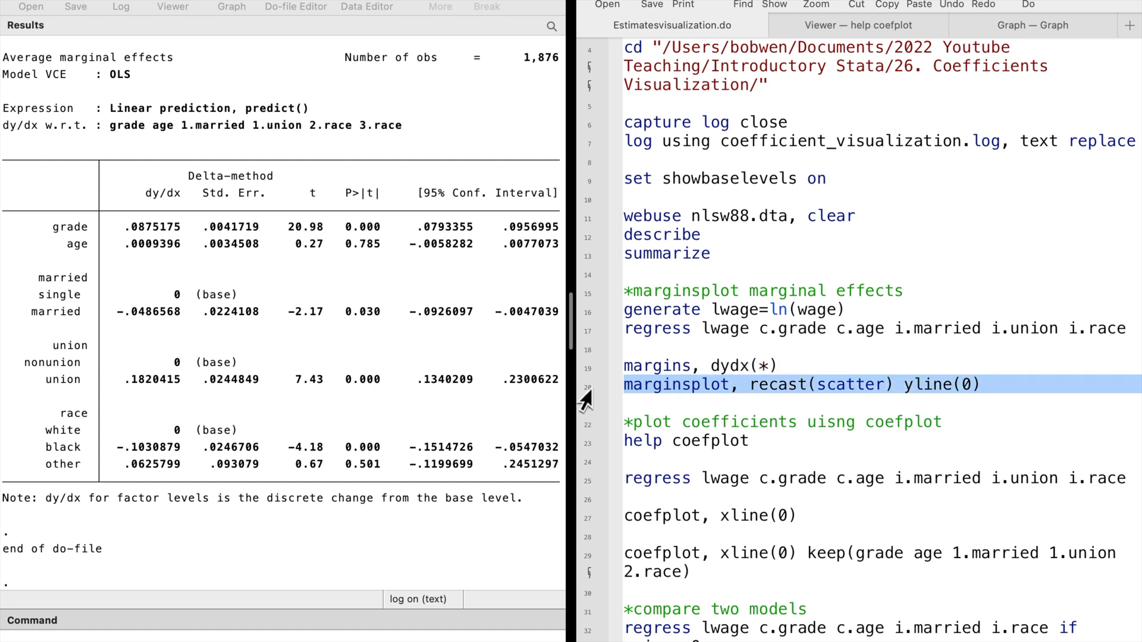
pyautogui.press('super+shift+d')
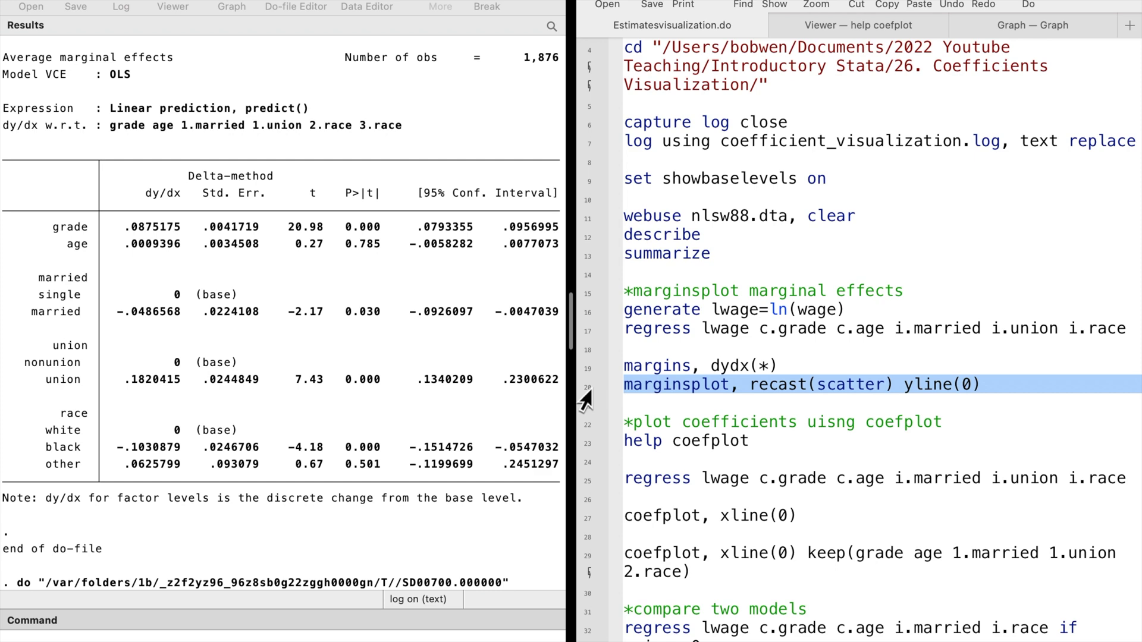
pyautogui.press('super+shift+d')
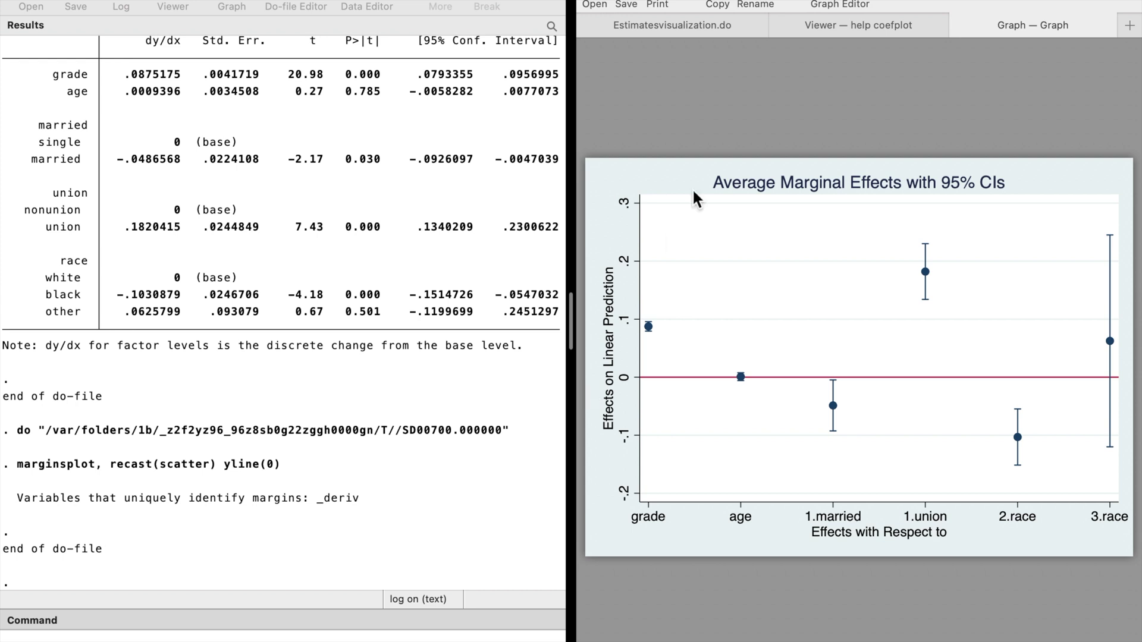
pyautogui.click(689, 28)
# Step: View the coefplot help page and rerun the log-wage regression
pyautogui.click(589, 425)
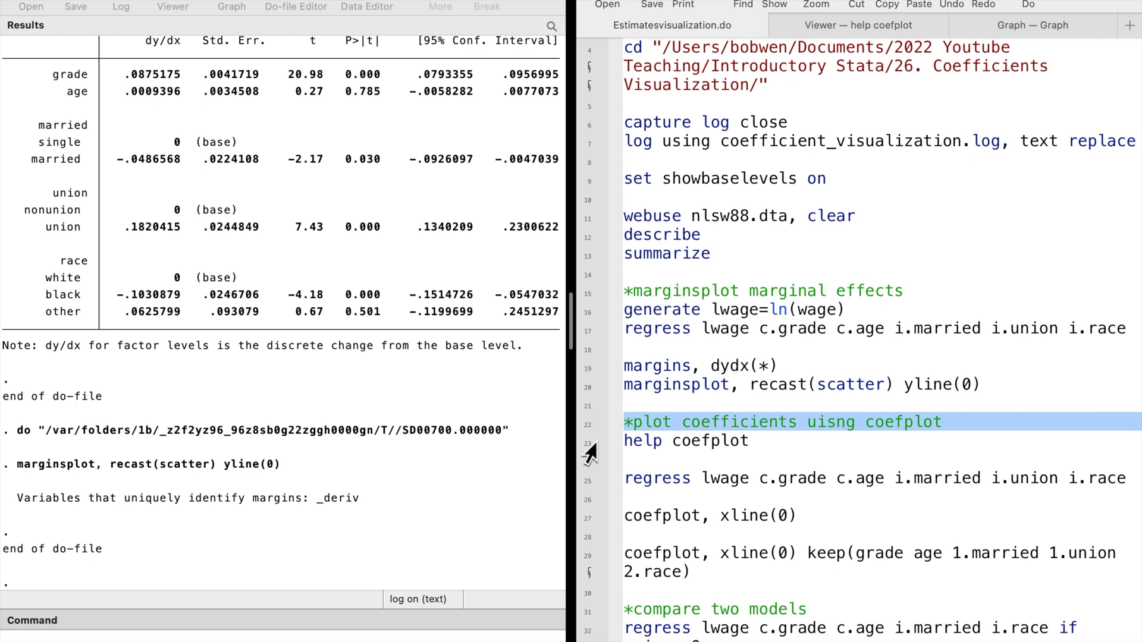
pyautogui.click(589, 445)
pyautogui.press('super+shift+d')
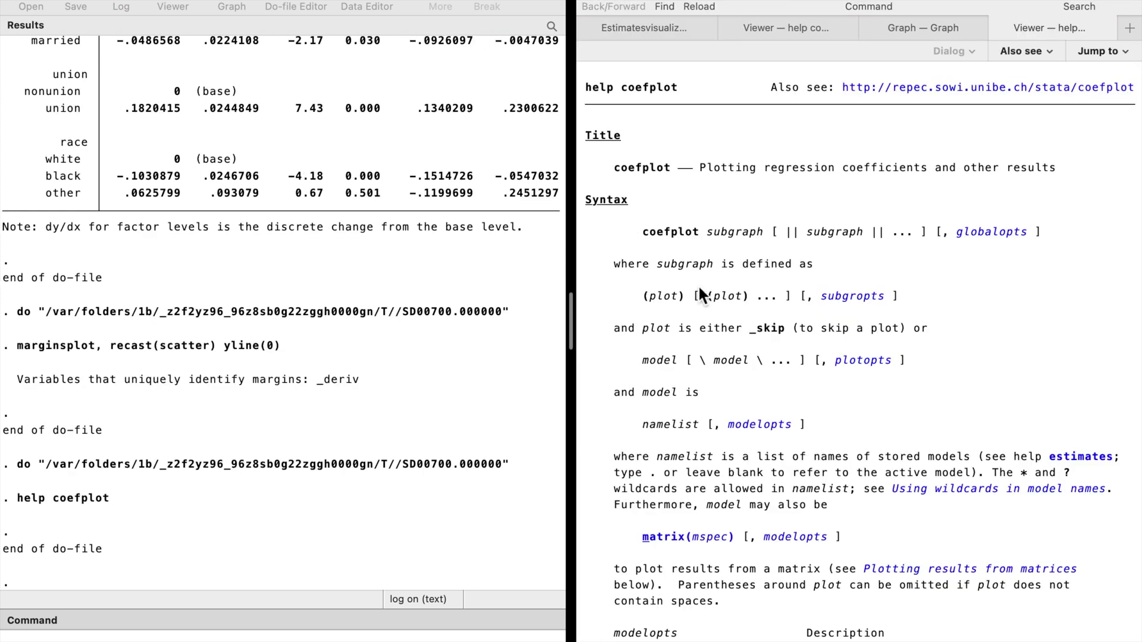
pyautogui.click(653, 31)
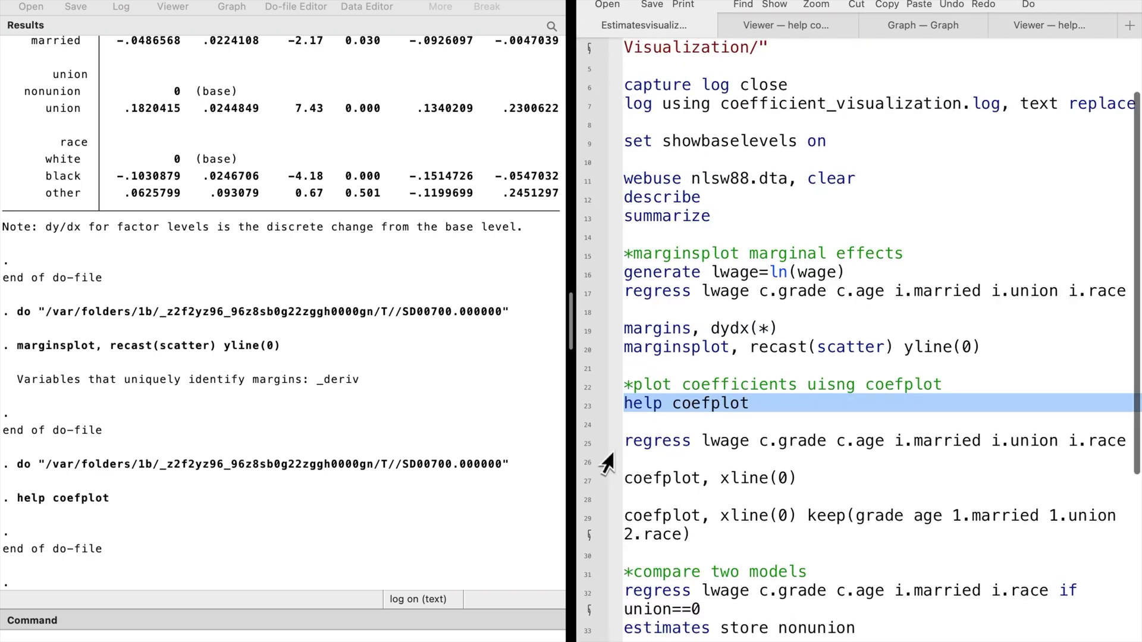
pyautogui.click(586, 442)
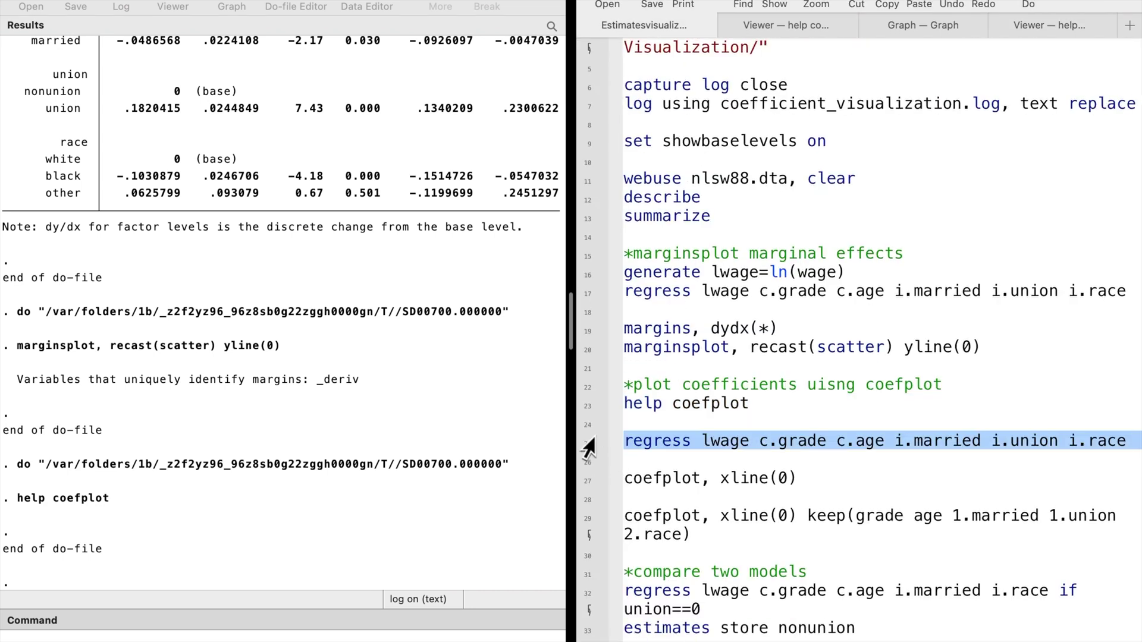
pyautogui.press('super+shift+d')
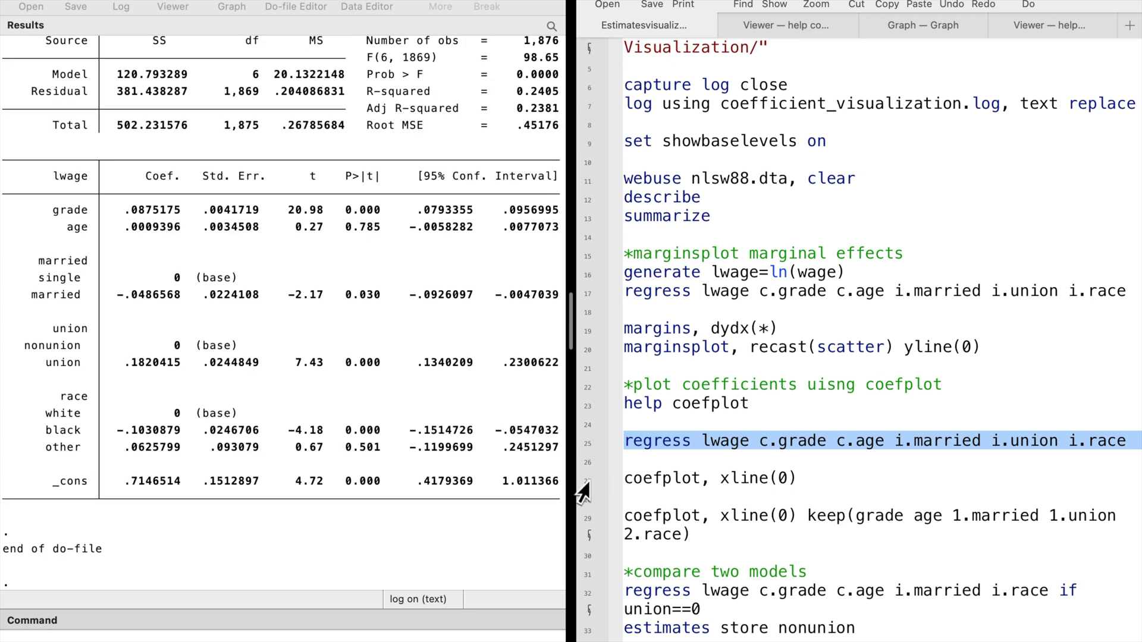
# Step: Plot all coefficients with xline(0), then keep only grade, age, married, union and black
pyautogui.click(578, 481)
pyautogui.press('super+shift+d')
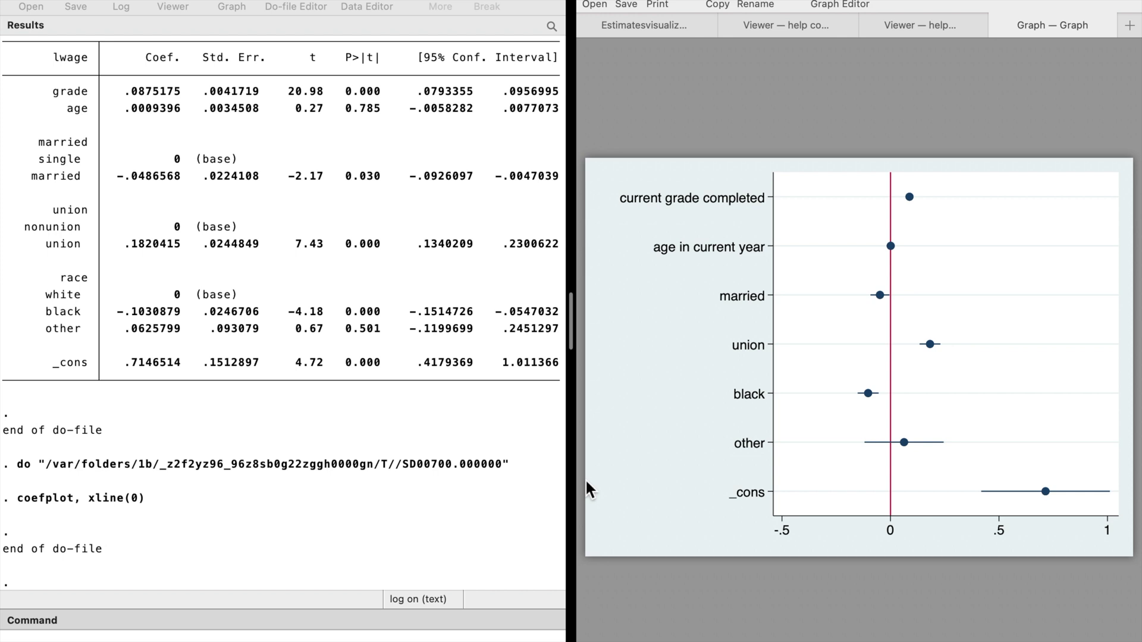
pyautogui.click(645, 29)
pyautogui.click(588, 525)
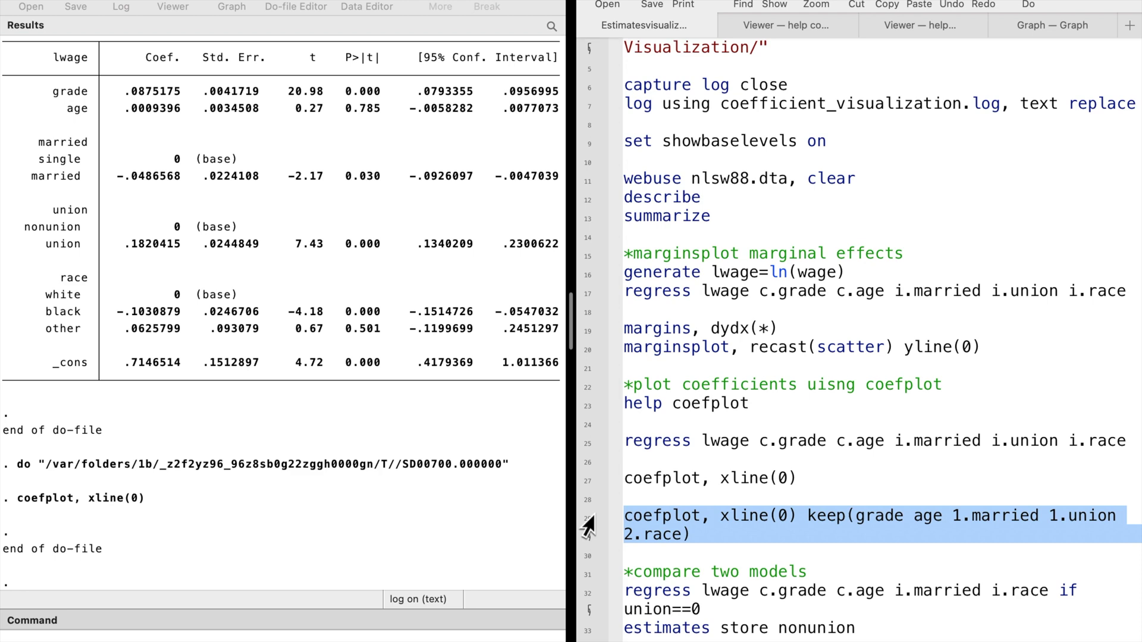
pyautogui.press('super+shift+d')
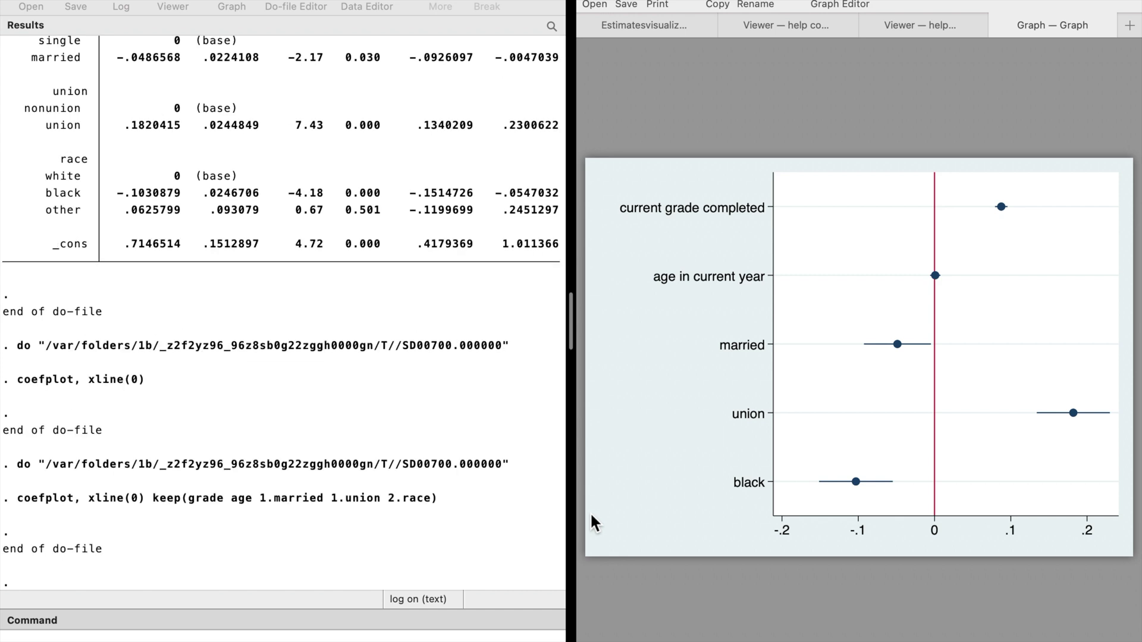
pyautogui.click(644, 26)
pyautogui.scroll(-3, 687, 520)
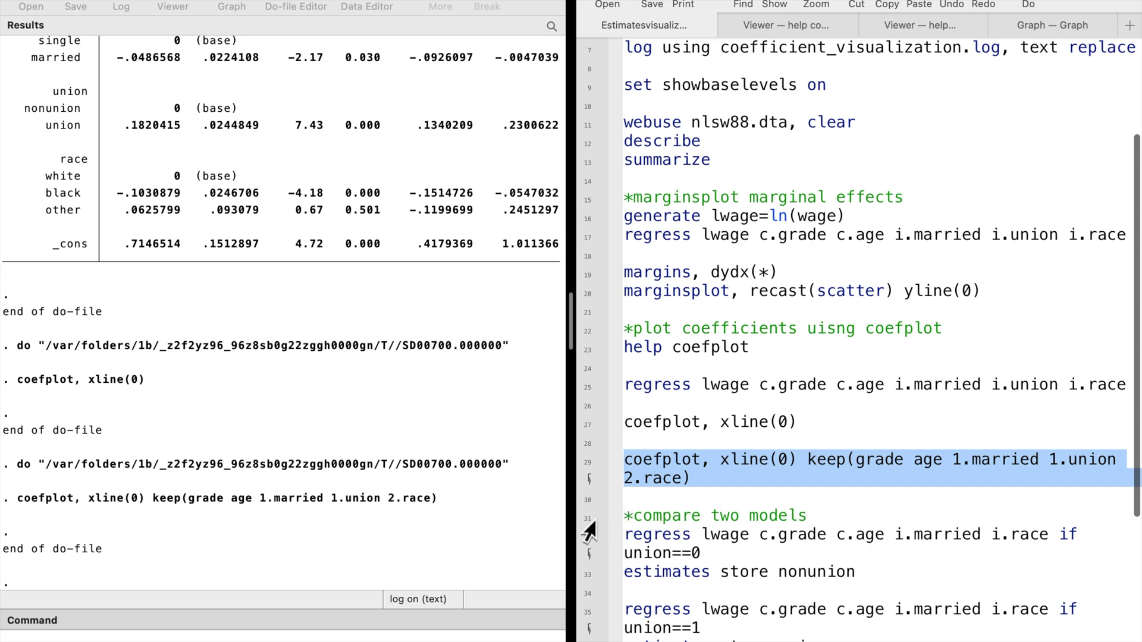
# Step: Fit the wage regression for union==0 and union==1, storing them as nonunion and union
pyautogui.click(589, 519)
pyautogui.scroll(-2, 690, 483)
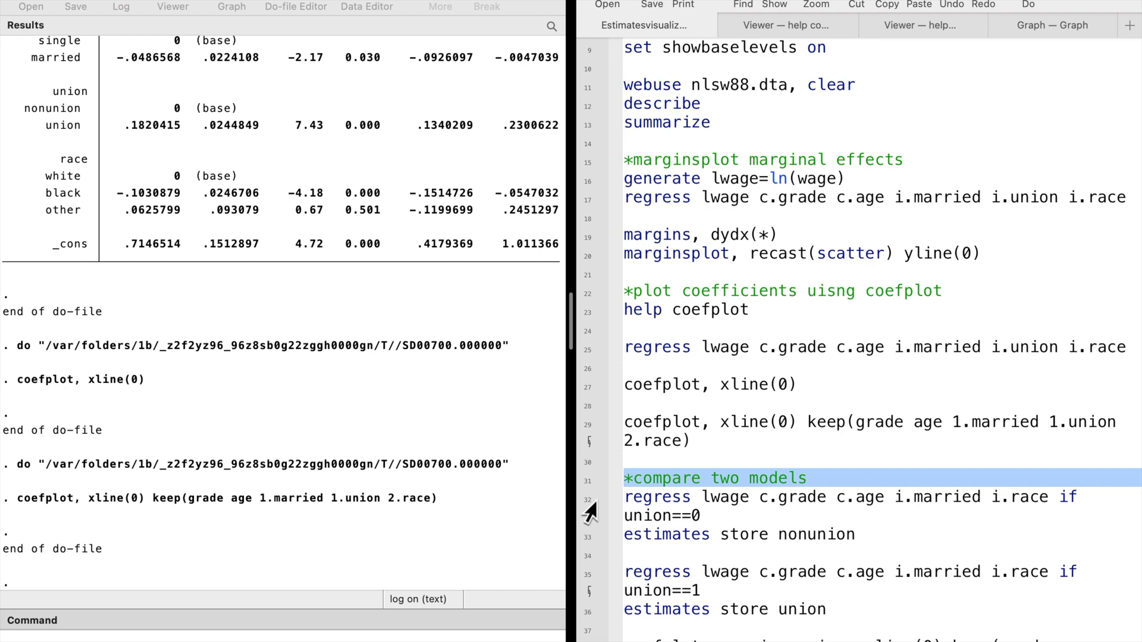
pyautogui.moveTo(589, 516); pyautogui.dragTo(589, 538)
pyautogui.press('super+shift+d')
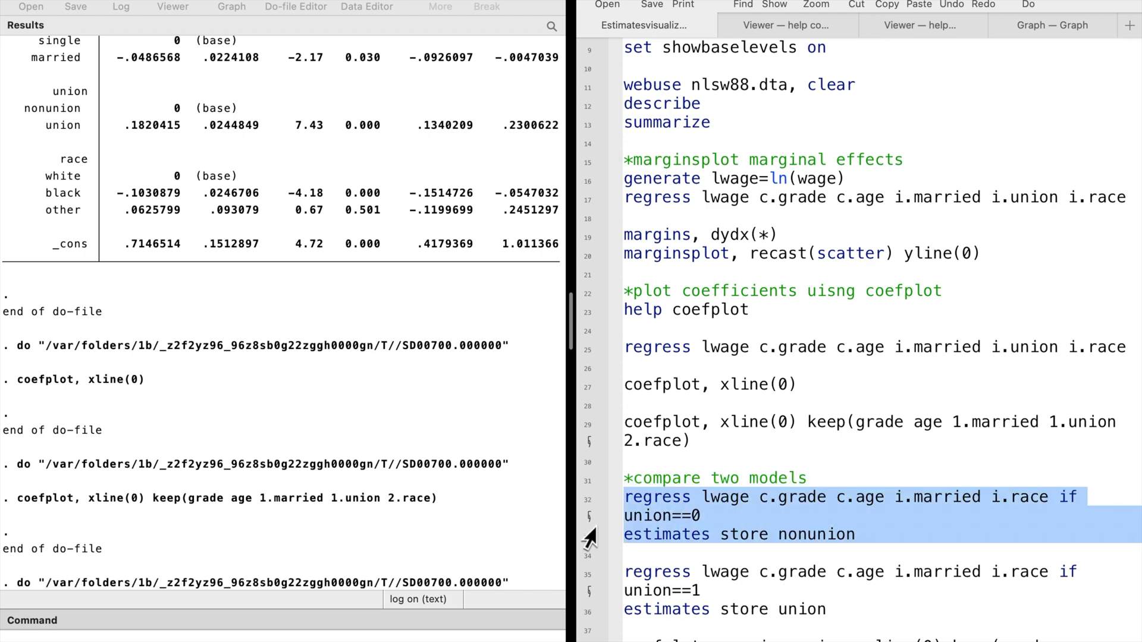
pyautogui.scroll(-3, 715, 552)
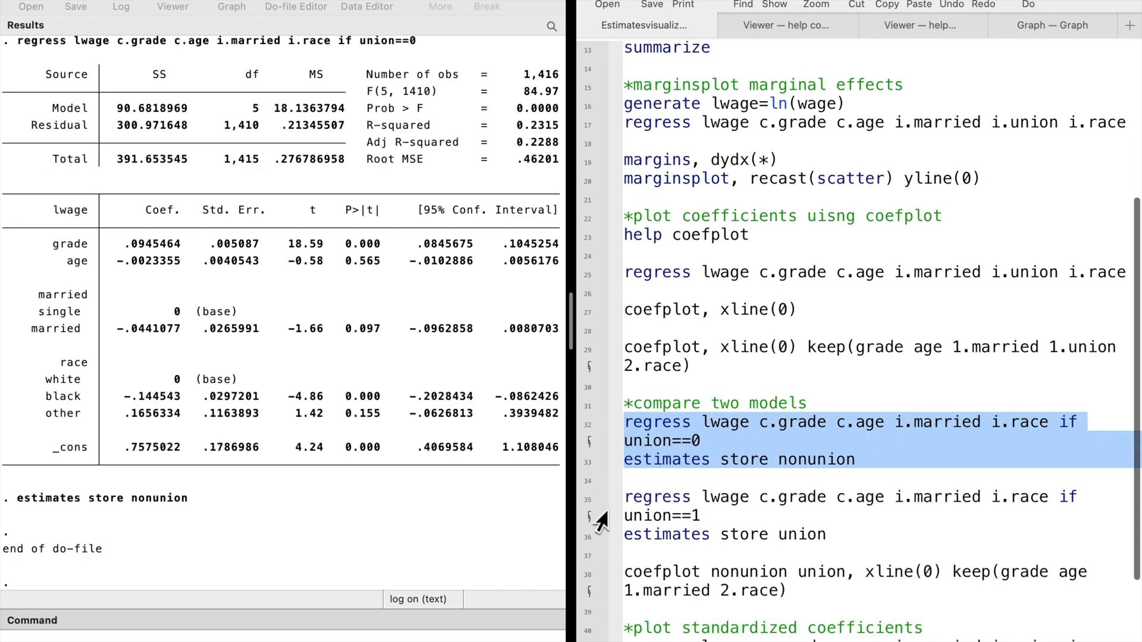
pyautogui.moveTo(590, 506); pyautogui.dragTo(588, 539)
pyautogui.press('super+shift+d')
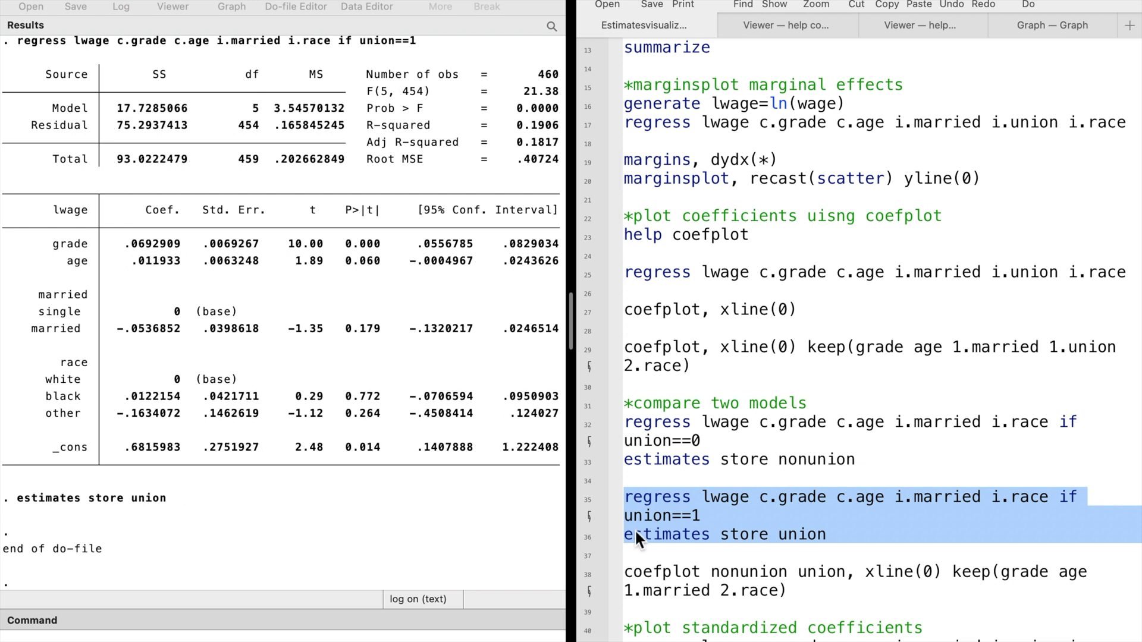
# Step: Plot the nonunion and union coefficients together in one coefplot with a zero line
pyautogui.scroll(-3, 665, 530)
pyautogui.click(587, 527)
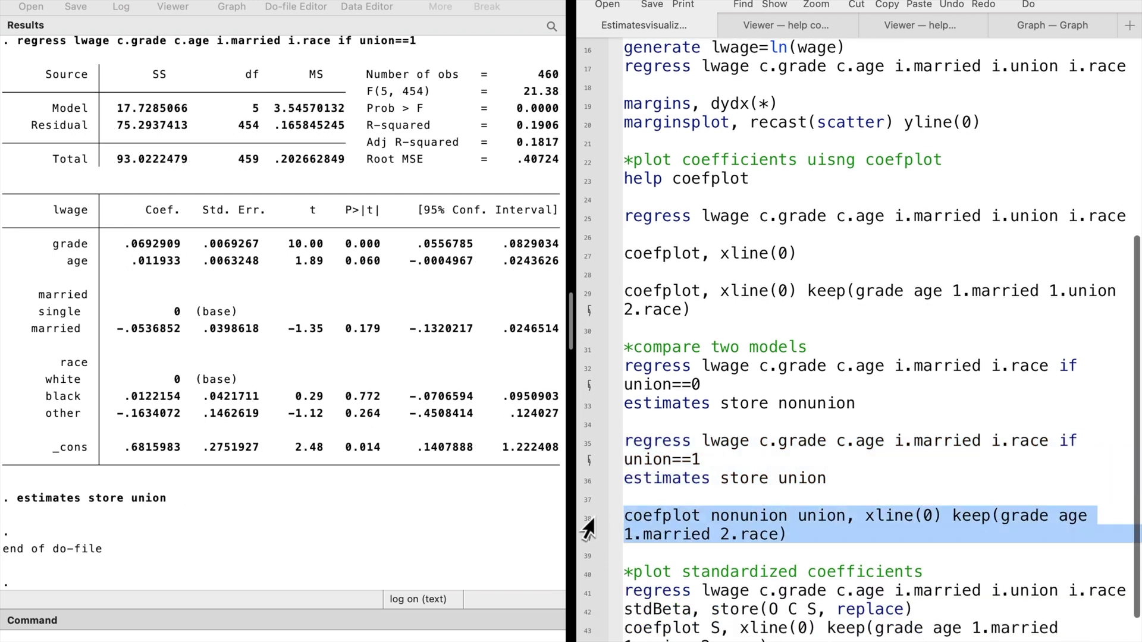
pyautogui.press('super+shift+d')
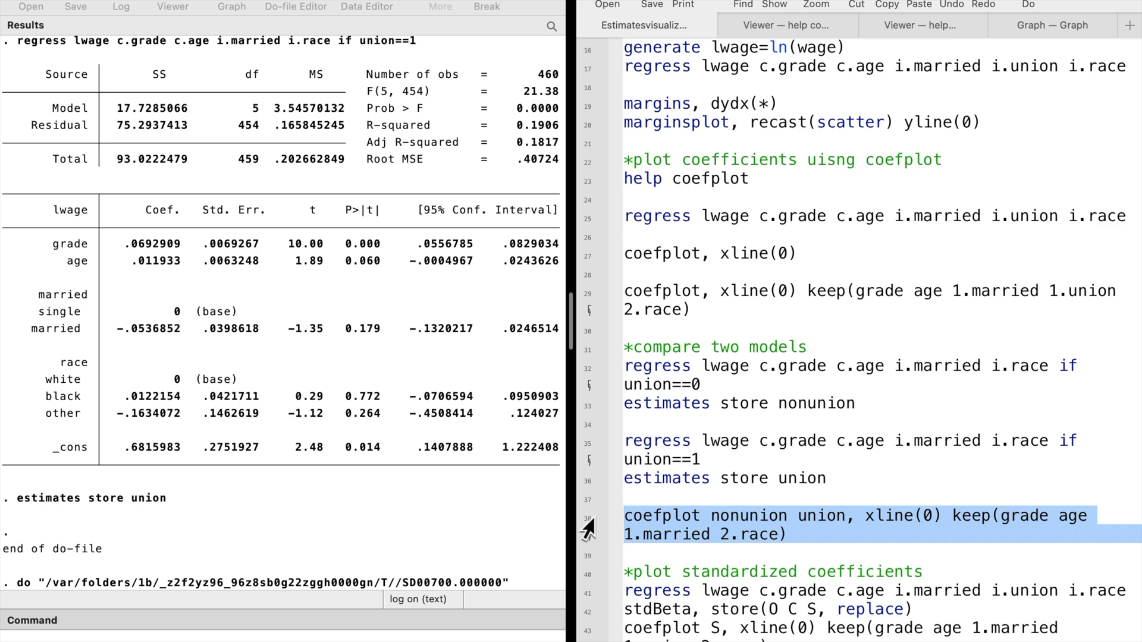
pyautogui.press('super+shift+d')
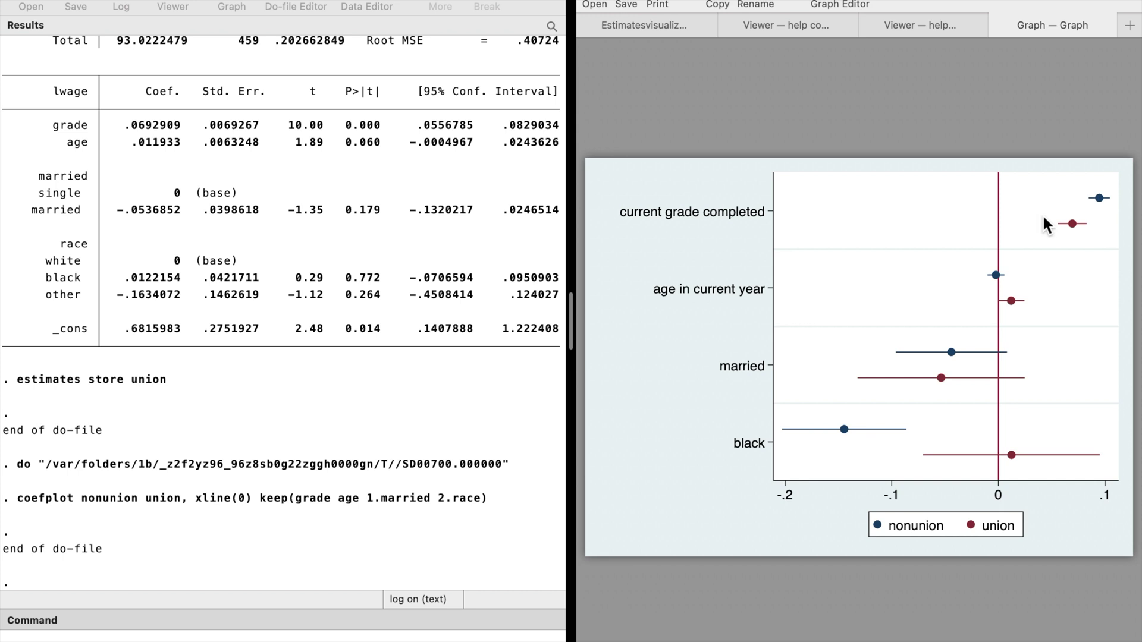
pyautogui.click(672, 27)
# Step: Rerun the full wage regression and run stdBeta, store(O C S, replace)
pyautogui.scroll(-2, 645, 509)
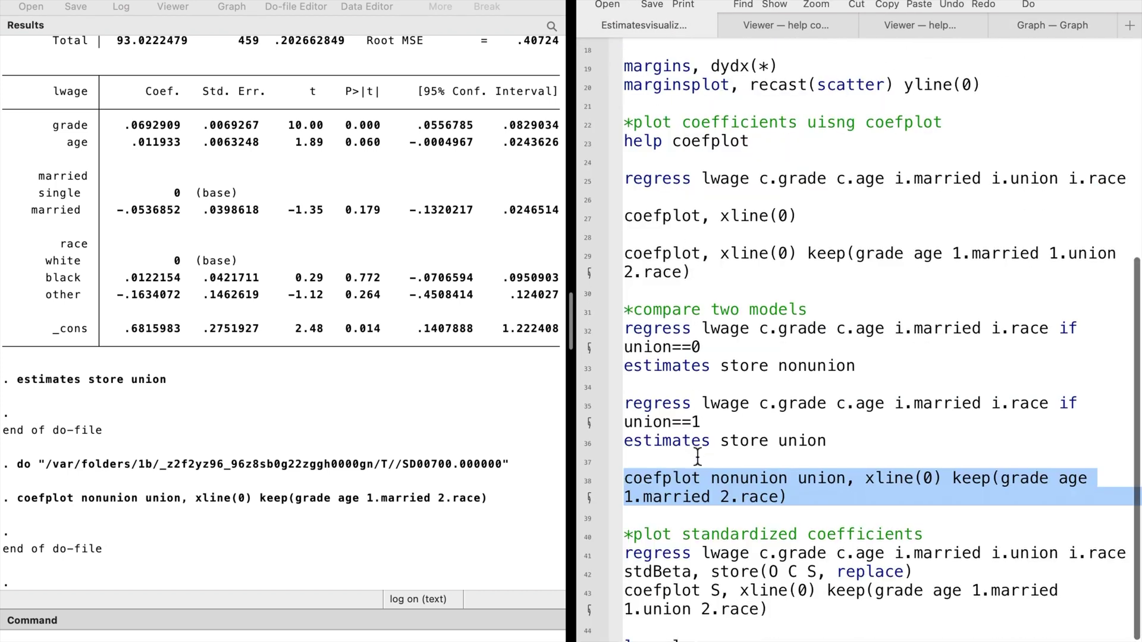
pyautogui.click(592, 535)
pyautogui.scroll(-1, 654, 550)
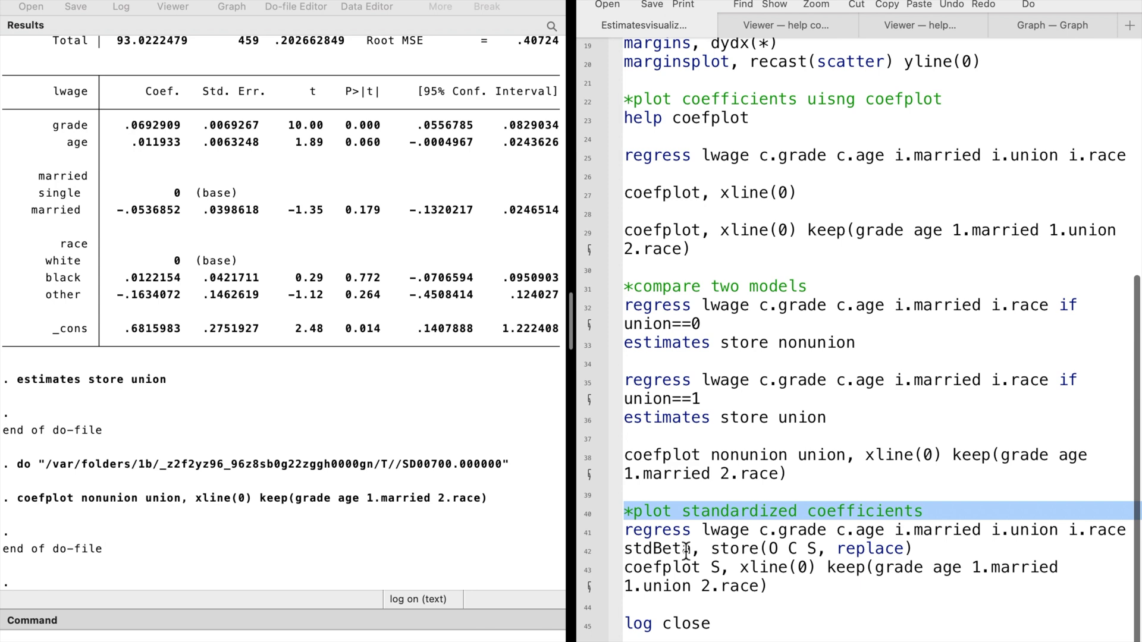
pyautogui.scroll(1, 685, 551)
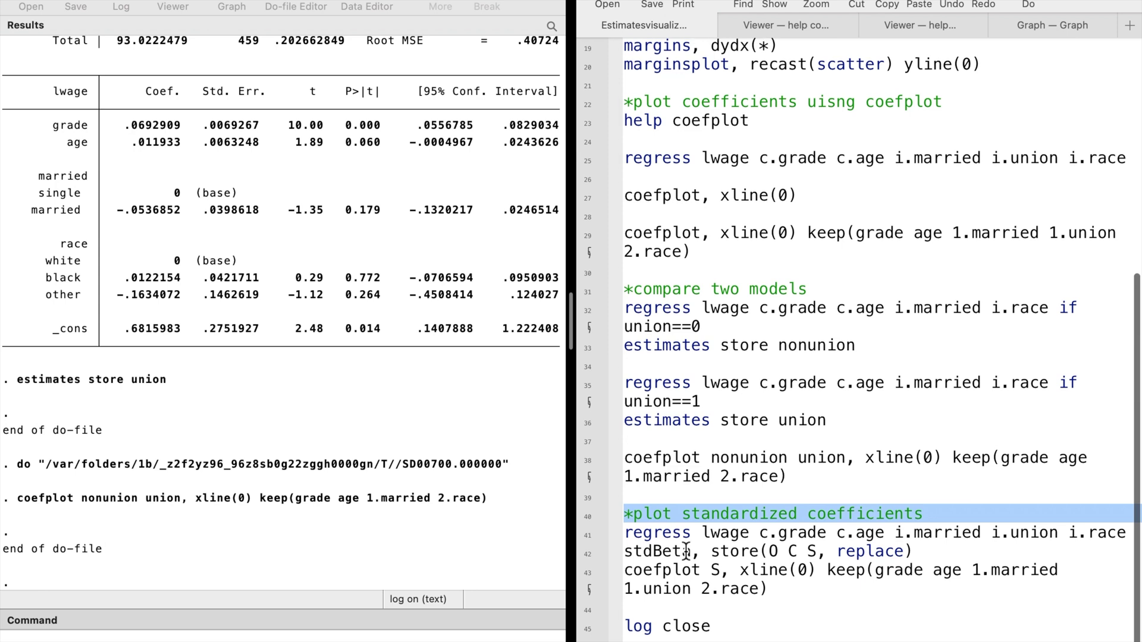
pyautogui.click(583, 537)
pyautogui.press('super+shift+d')
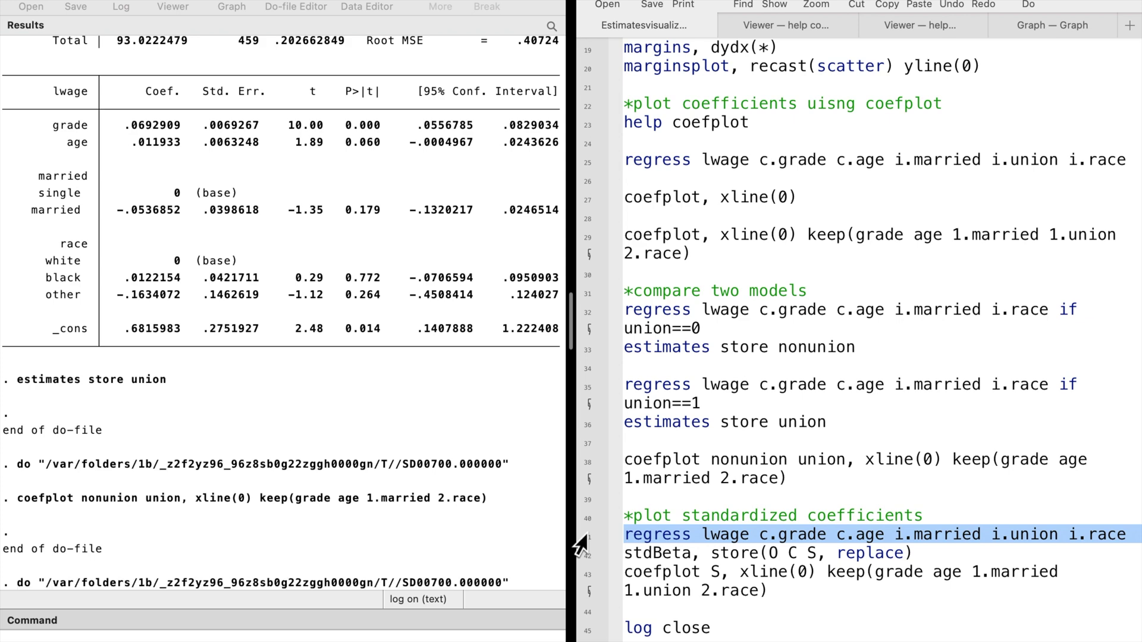
pyautogui.click(583, 553)
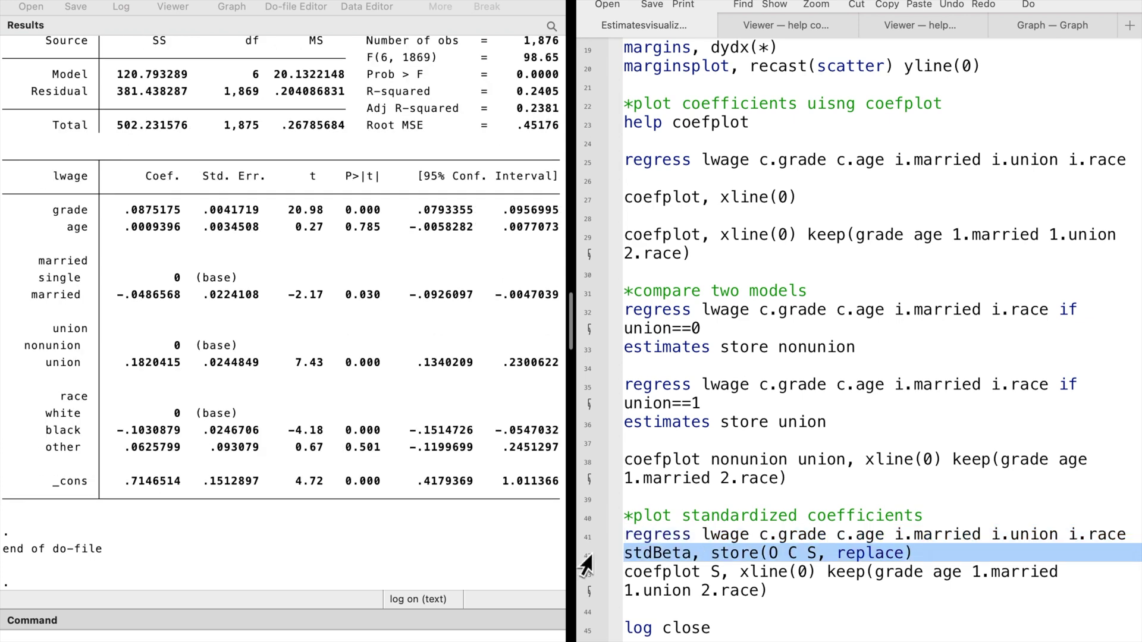
pyautogui.press('super+shift+d')
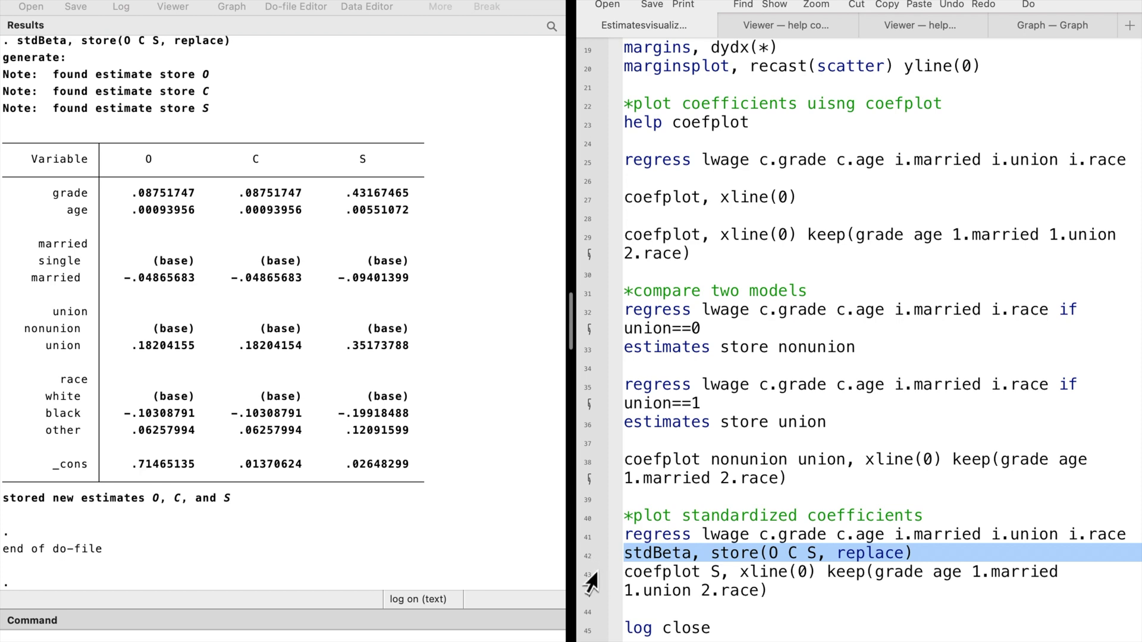
pyautogui.click(591, 582)
# Step: Run coefplot S, xline(0) keep(grade age married union black) to chart the standardized coefficients
pyautogui.press('super+shift+d')
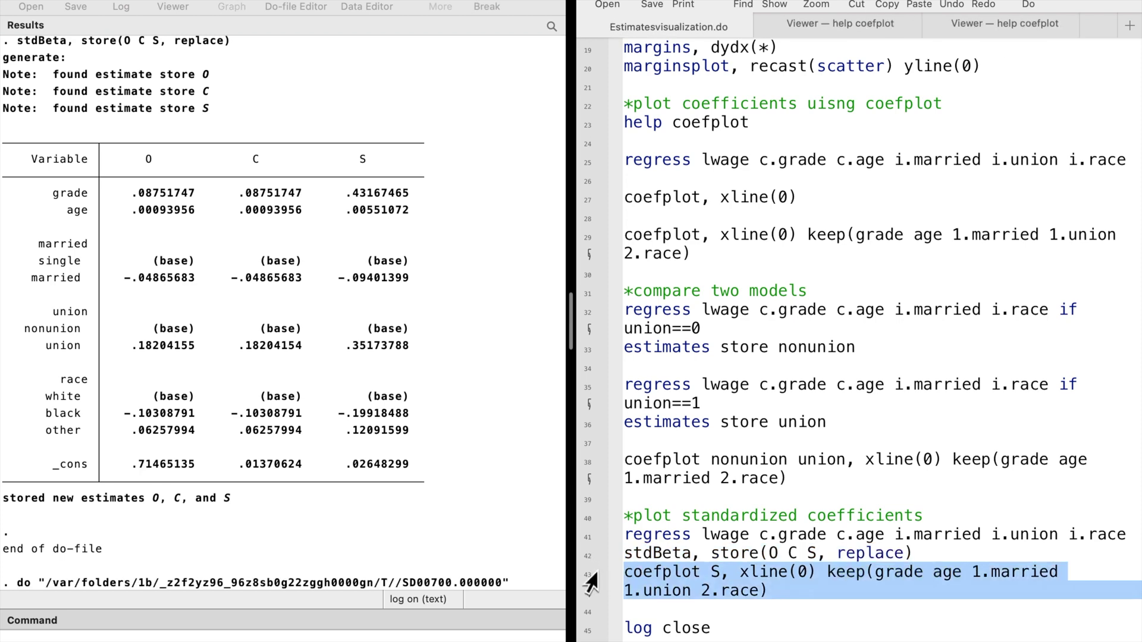